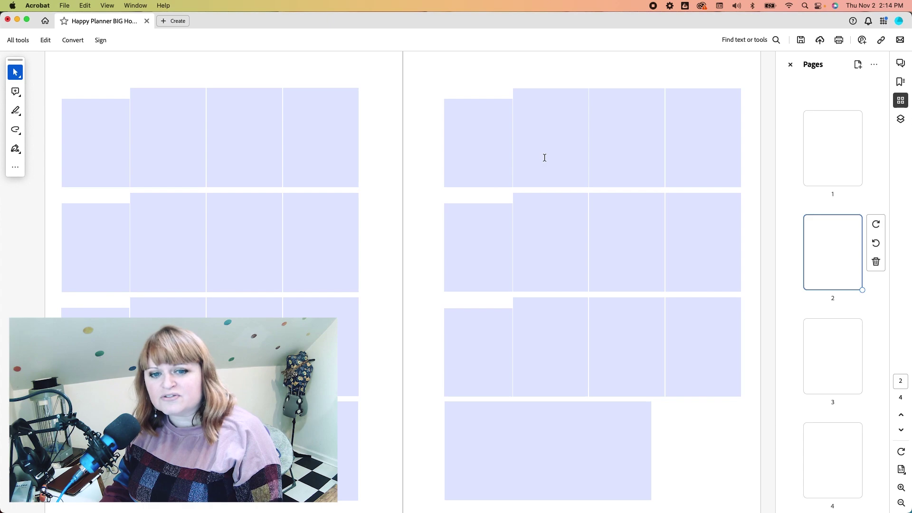
Step: Switch between the page 3 and page 1 thumbnails, ending on page 3's image placeholder grid
mouse_move(828, 361)
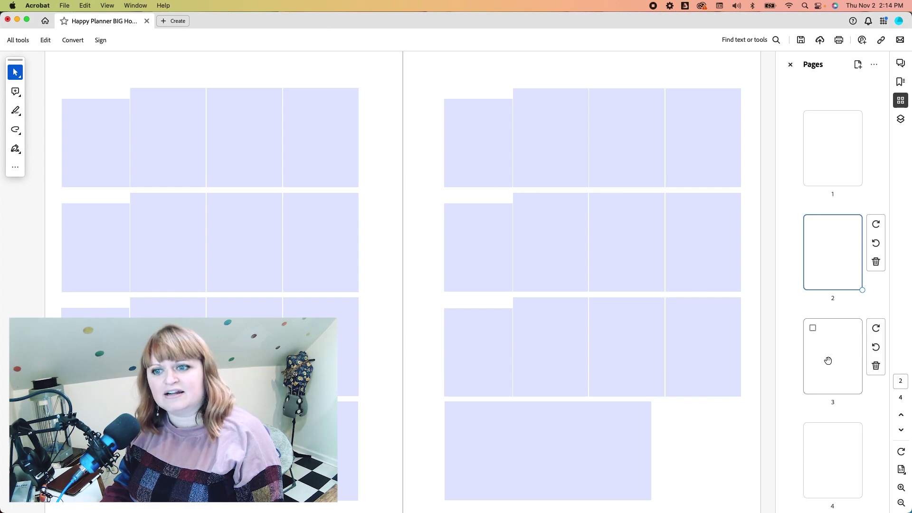
click(828, 361)
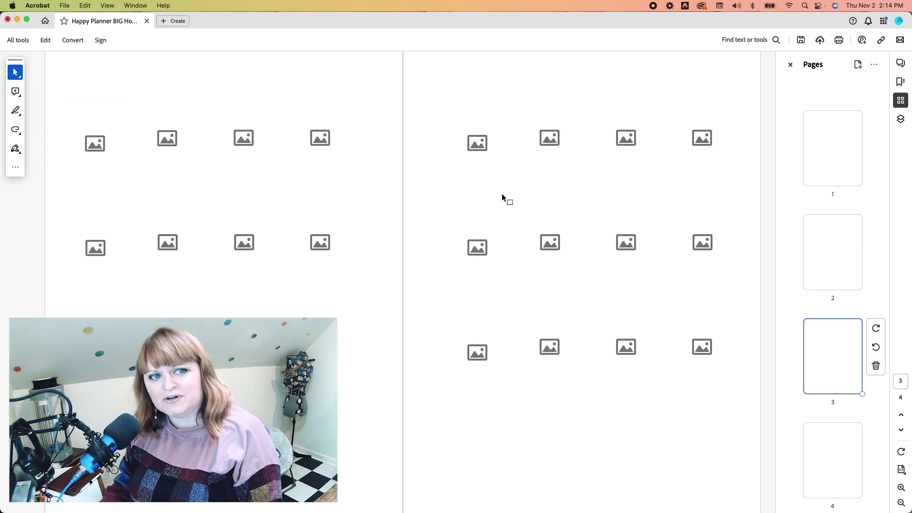
click(837, 135)
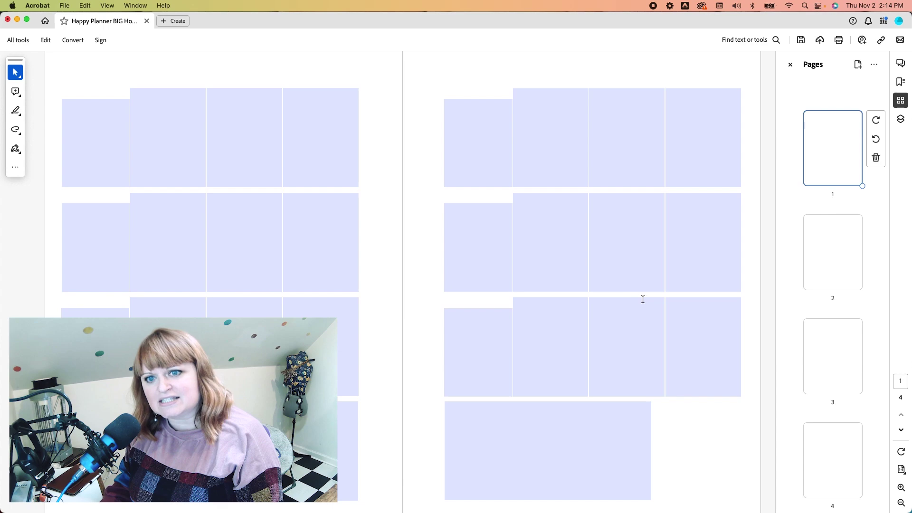
click(829, 345)
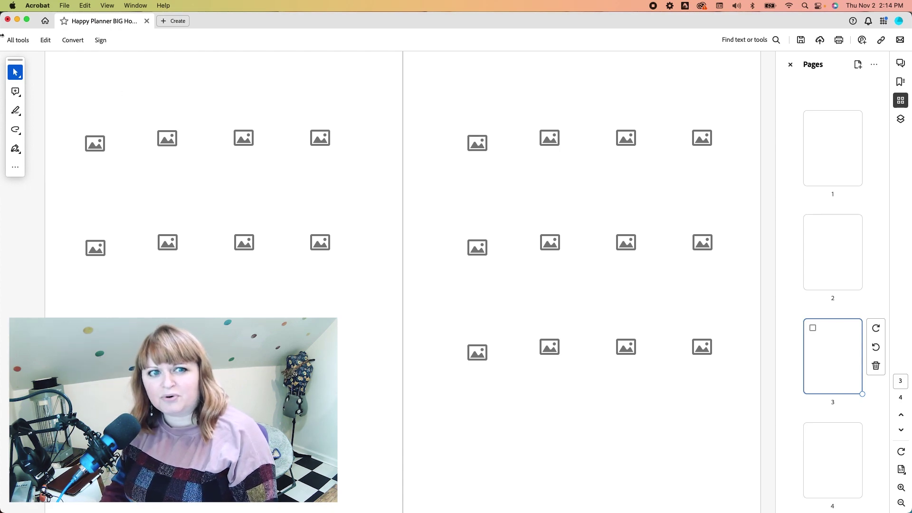
mouse_move(823, 145)
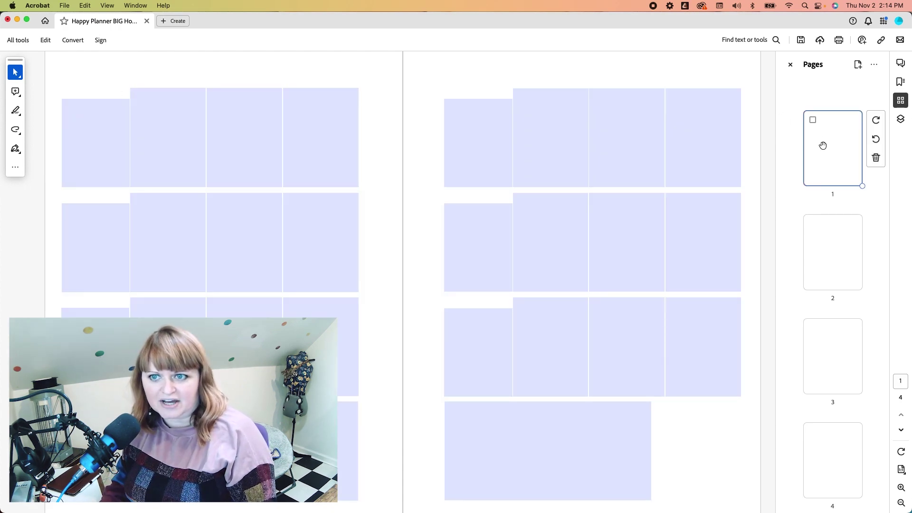
mouse_move(837, 357)
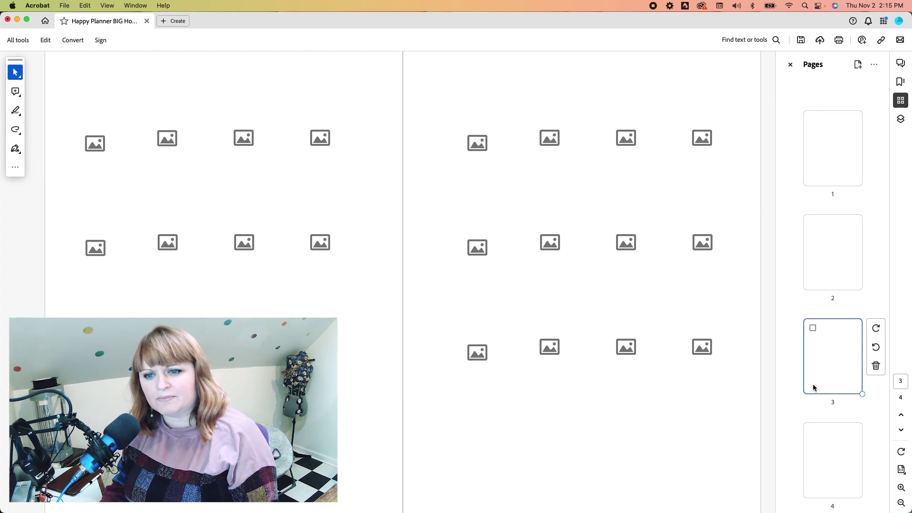
Step: Go to page 1 and type 'fsdfsdfs' into the top-left day box
click(824, 167)
click(101, 130)
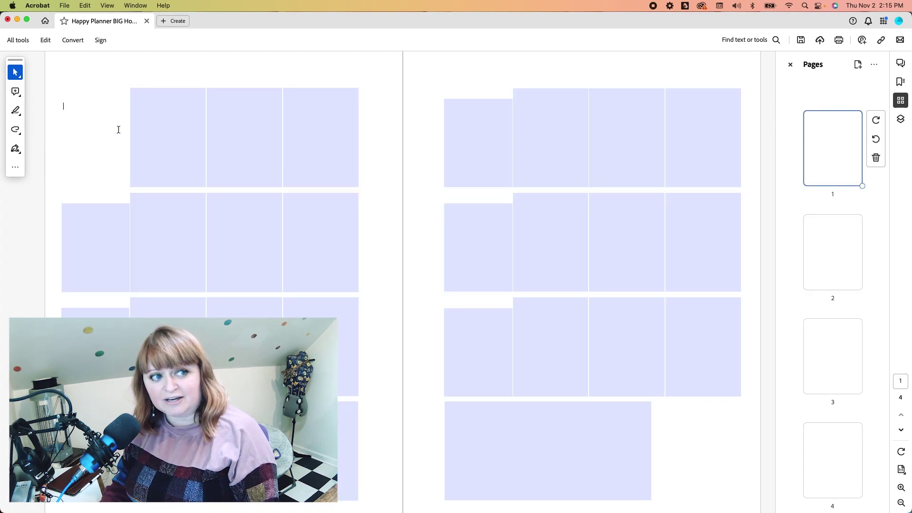
text(fsdfsdfs)
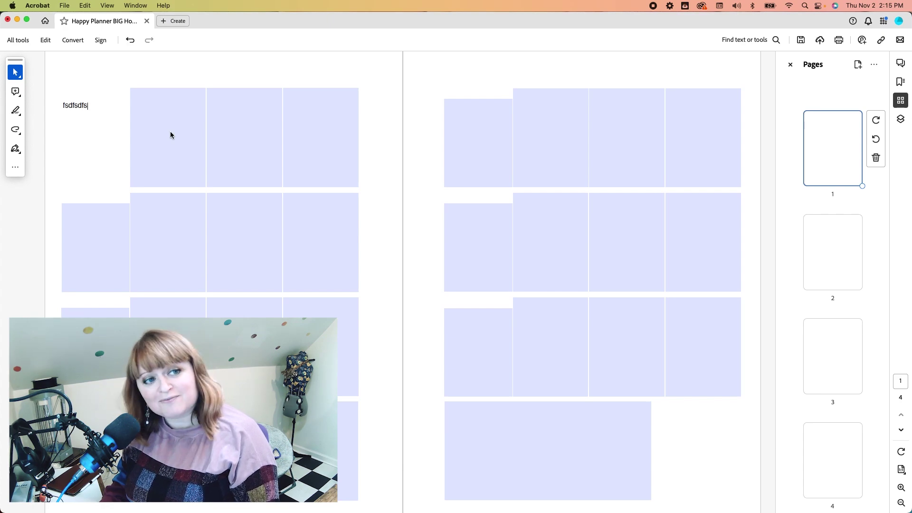
click(170, 135)
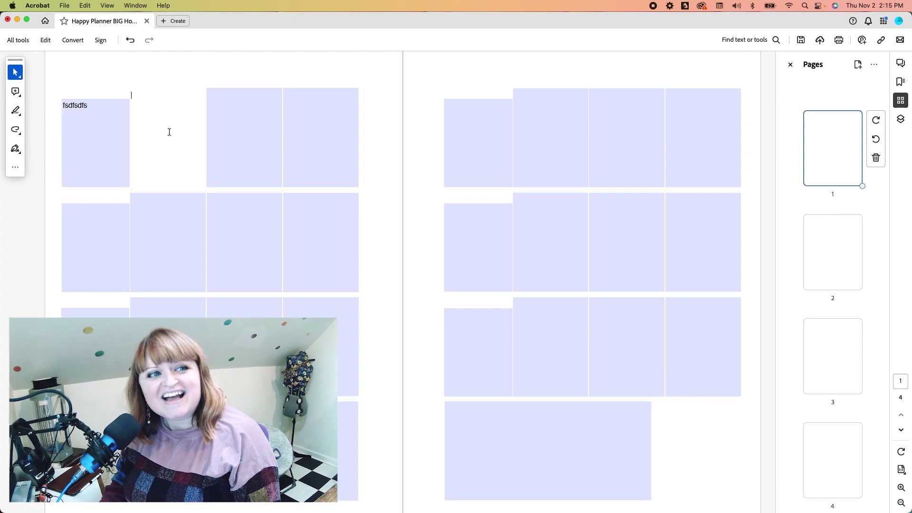
click(109, 135)
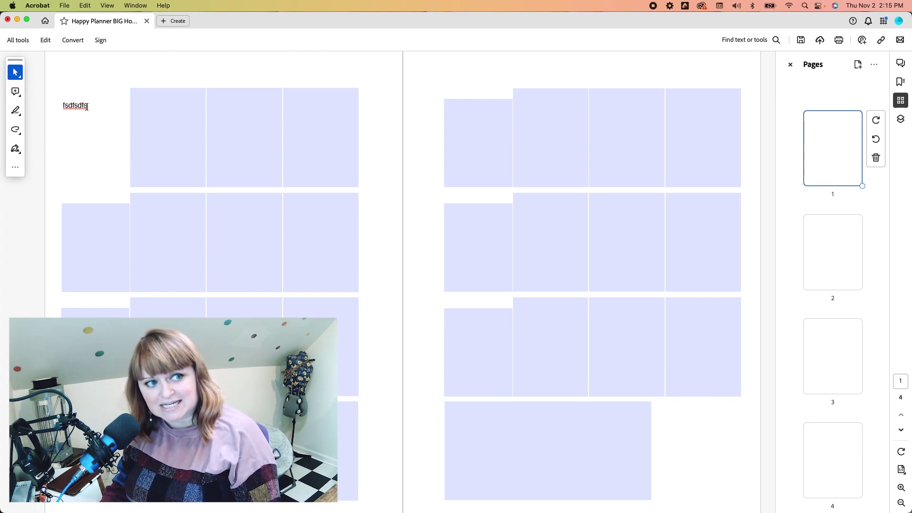
Step: Select the 'fsdfsdfs' text and set its font to Arial via Form Field Text Properties (Ctrl+E)
key(ctrl+e)
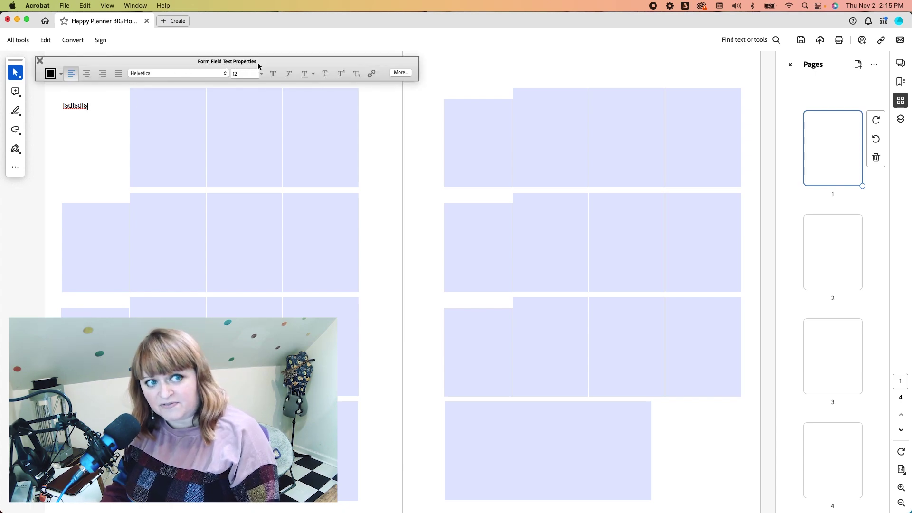
drag(91, 106, 55, 106)
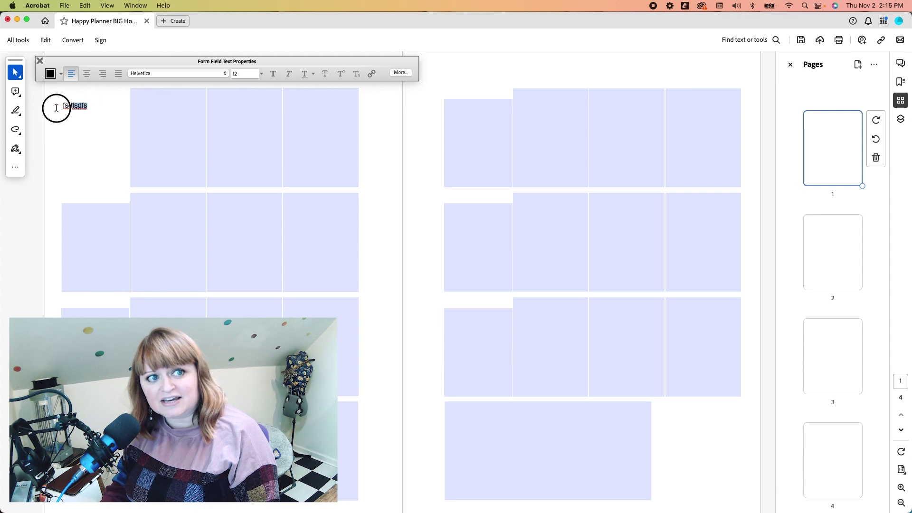
click(225, 73)
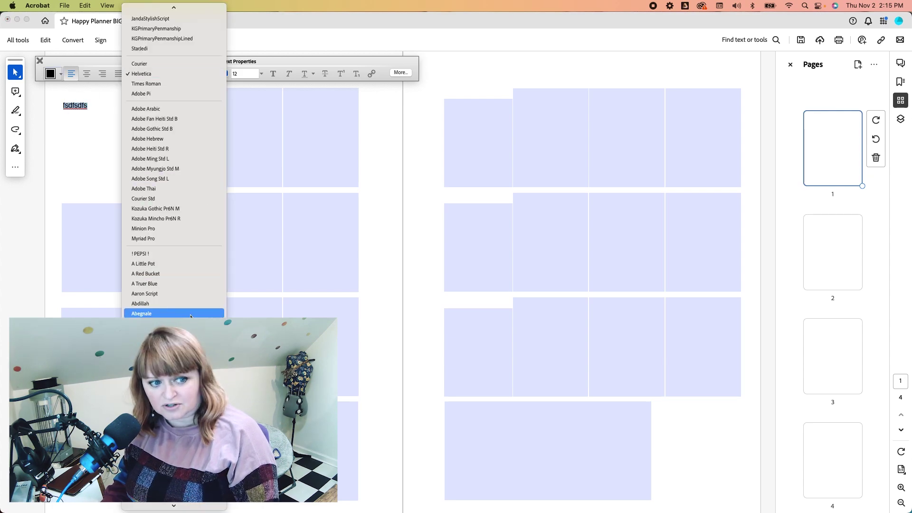
scroll(192, 313, down, 5)
scroll(190, 315, down, 10)
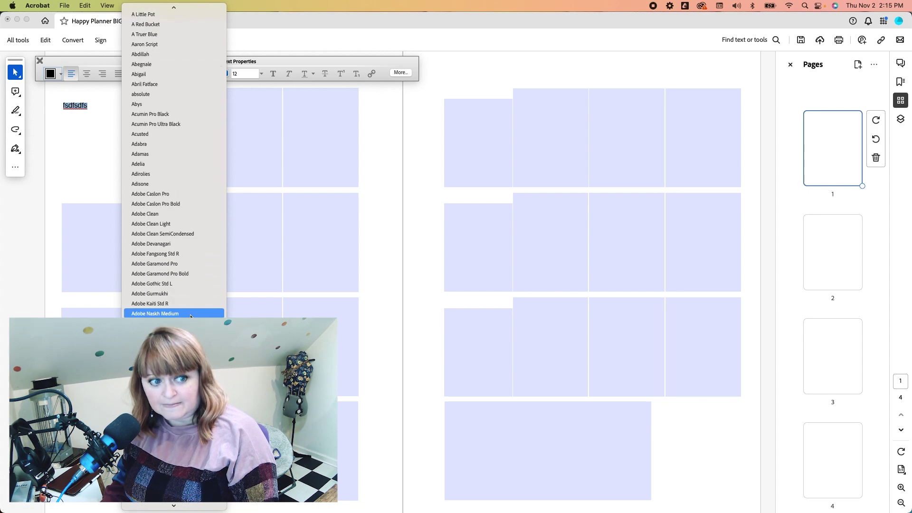
scroll(190, 315, down, 15)
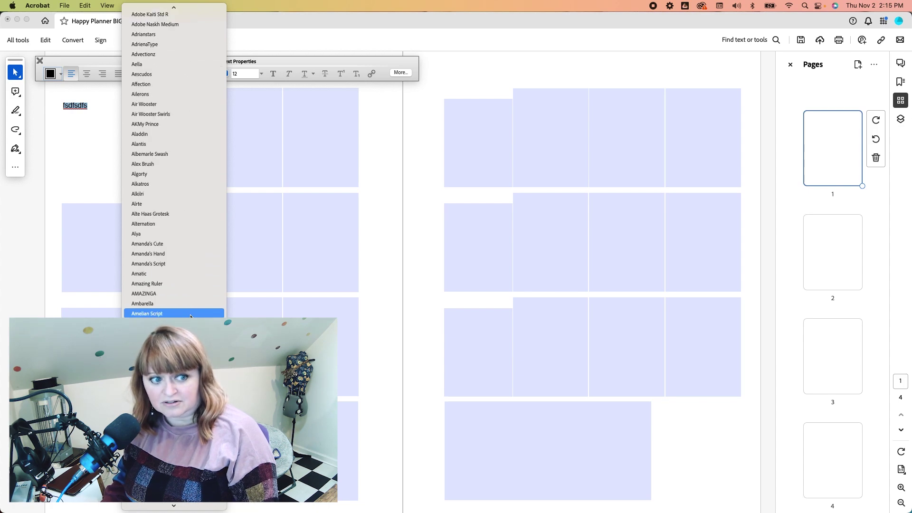
scroll(190, 315, up, 2)
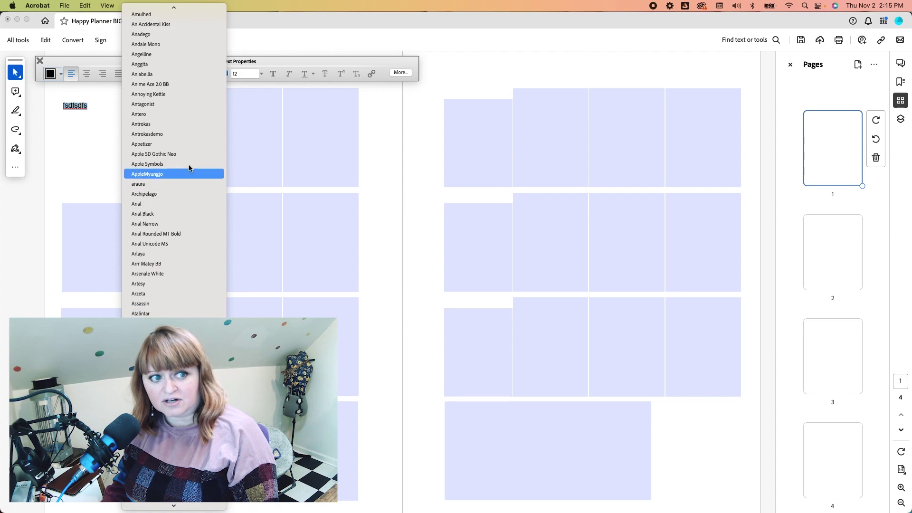
click(170, 204)
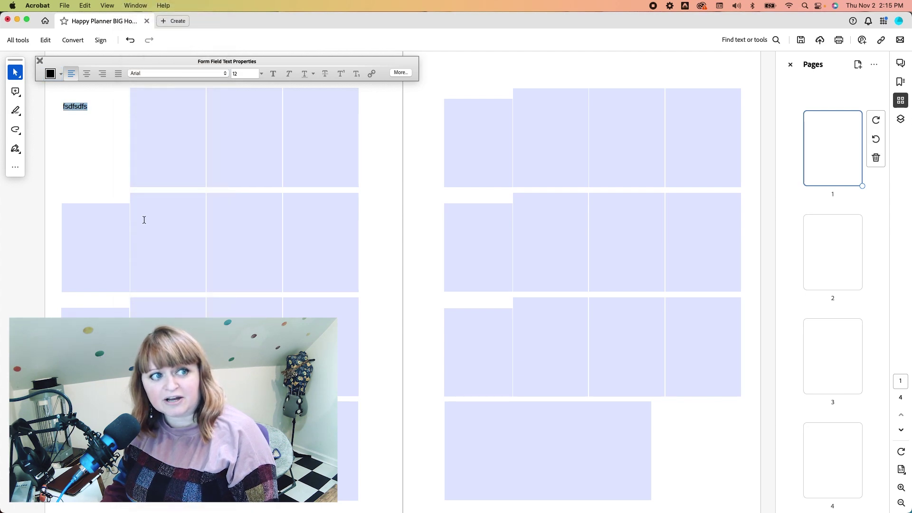
Step: Set the day box text to size 26 and make it bold
click(259, 74)
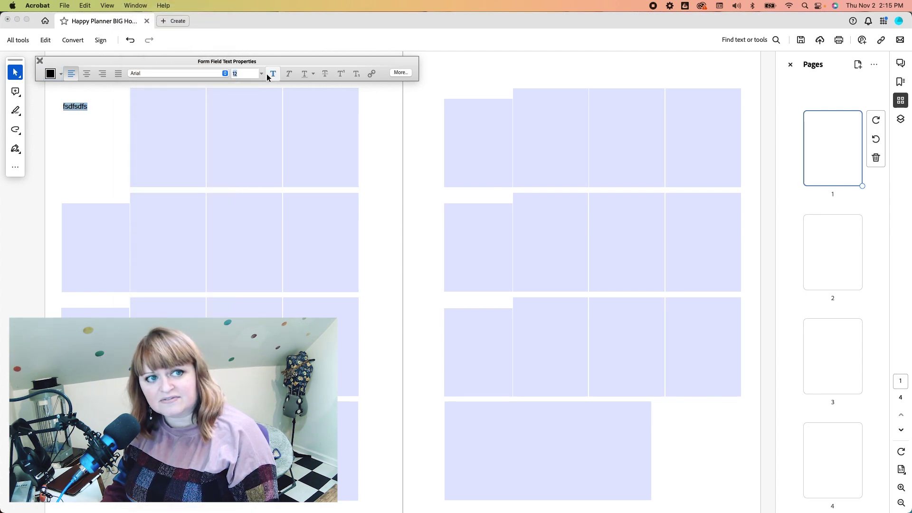
click(260, 74)
click(240, 194)
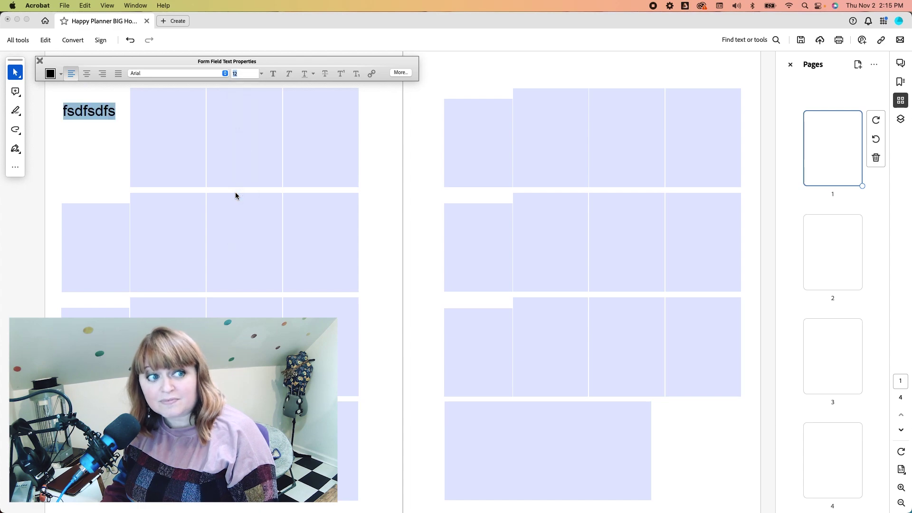
click(277, 77)
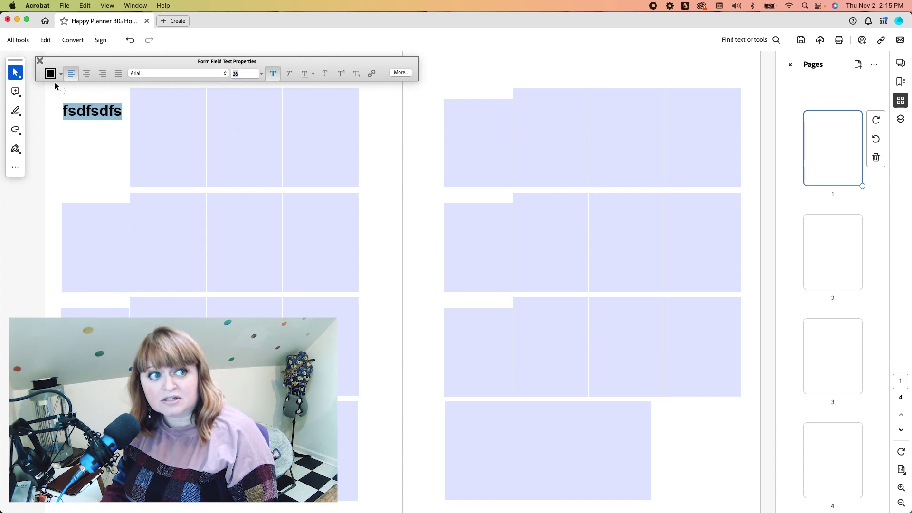
Step: Colour the text orange-red and settle on left alignment after trying centre and right
click(59, 76)
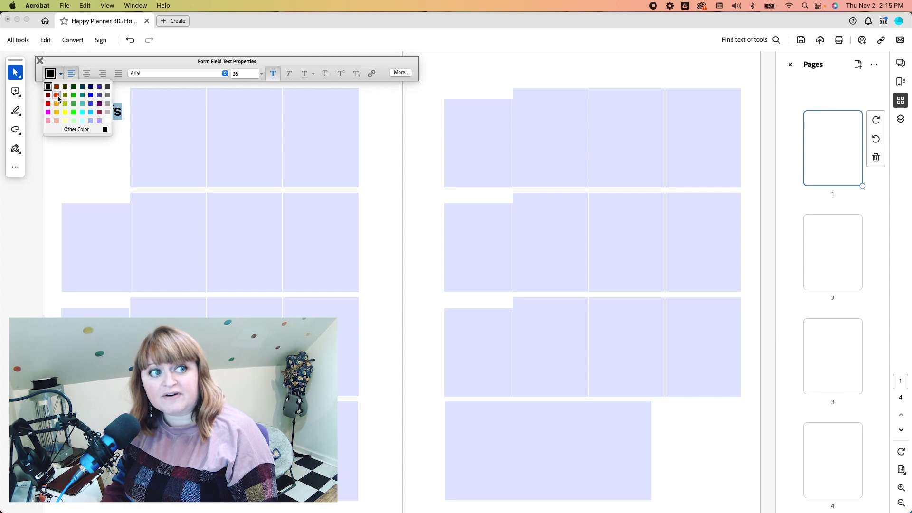
click(56, 95)
click(83, 76)
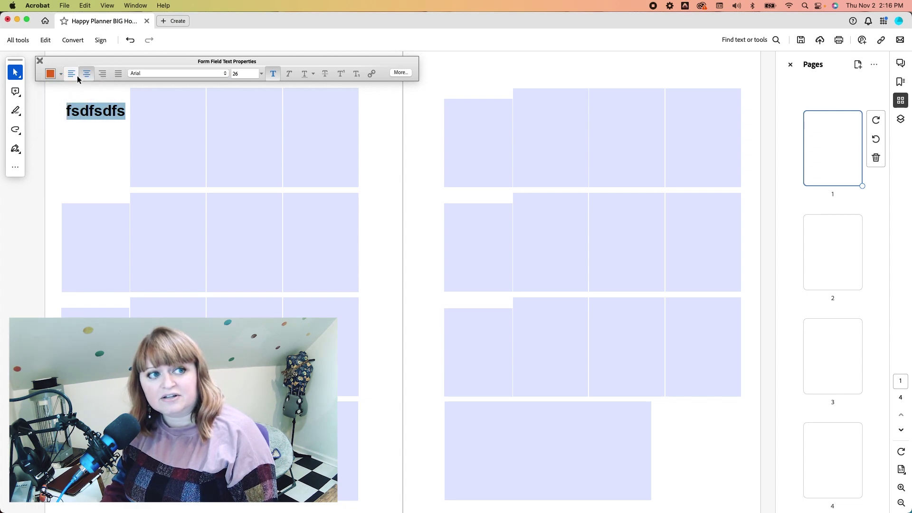
click(76, 75)
click(102, 74)
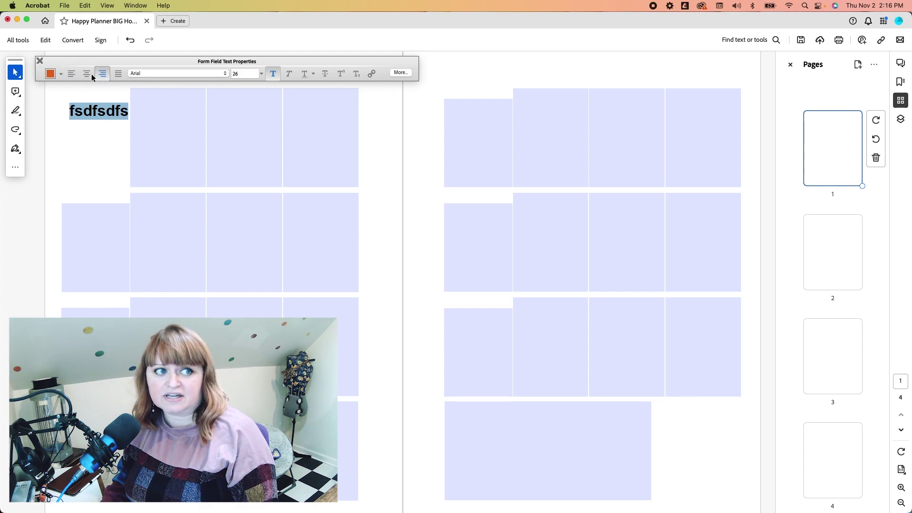
click(71, 74)
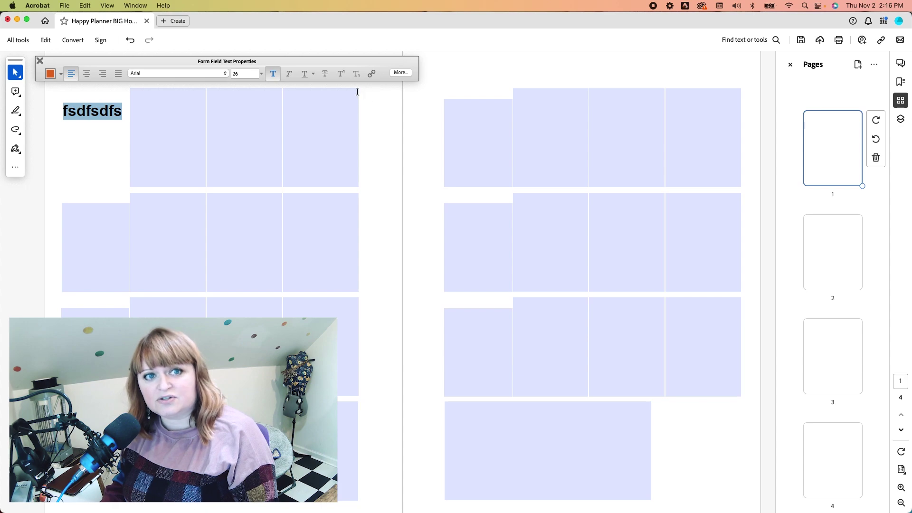
click(164, 137)
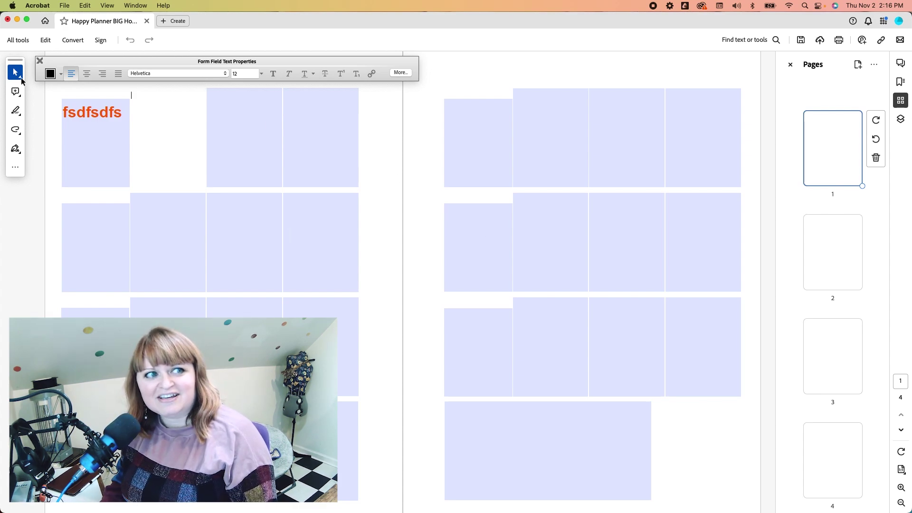
Step: Close the text formatting toolbar and go to page 3's image placeholders
click(40, 62)
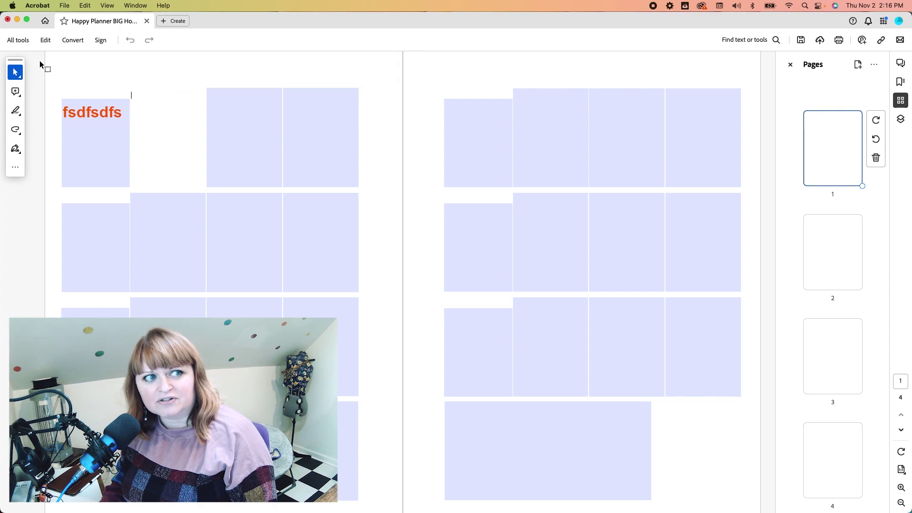
click(829, 338)
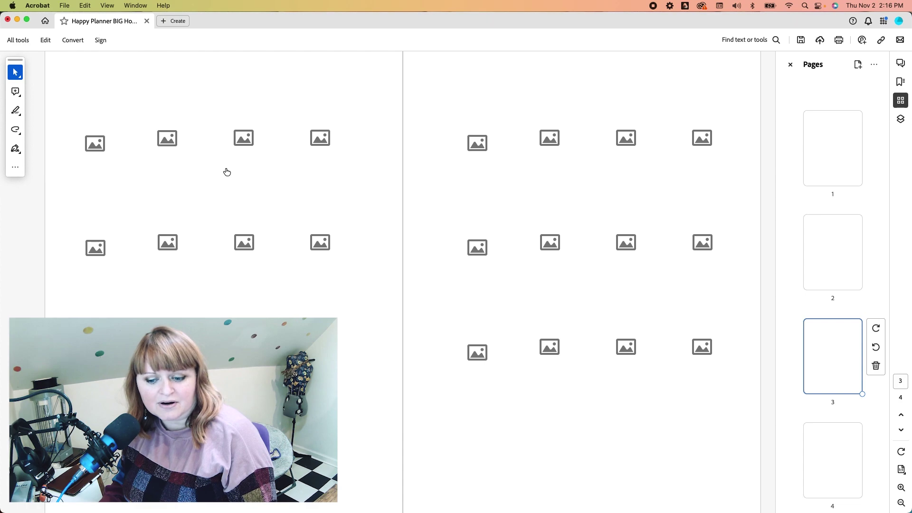
Step: Insert '4th of july.jpg' from the Happy Planner folder into the third top-row box
click(244, 139)
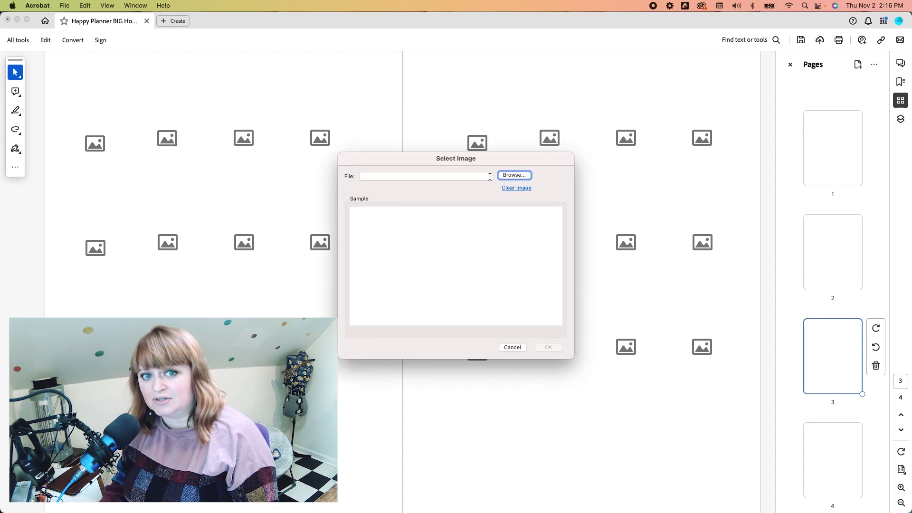
click(509, 176)
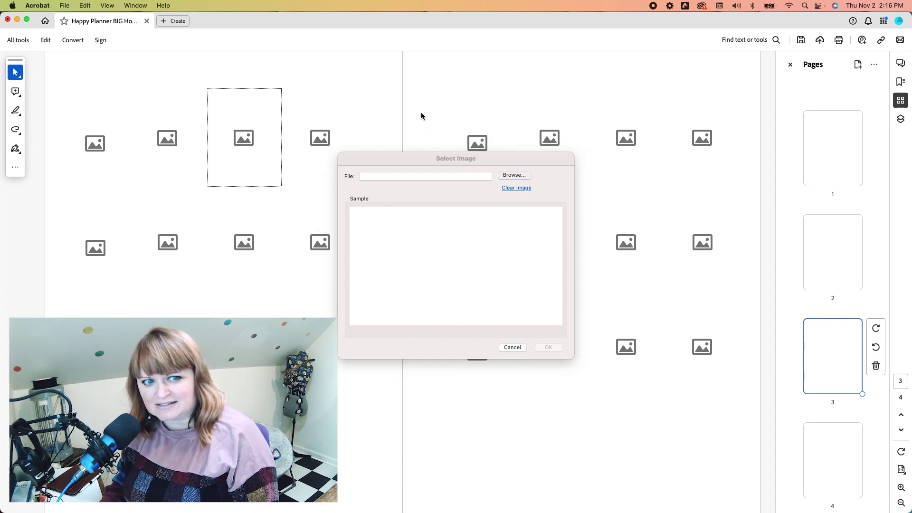
click(571, 198)
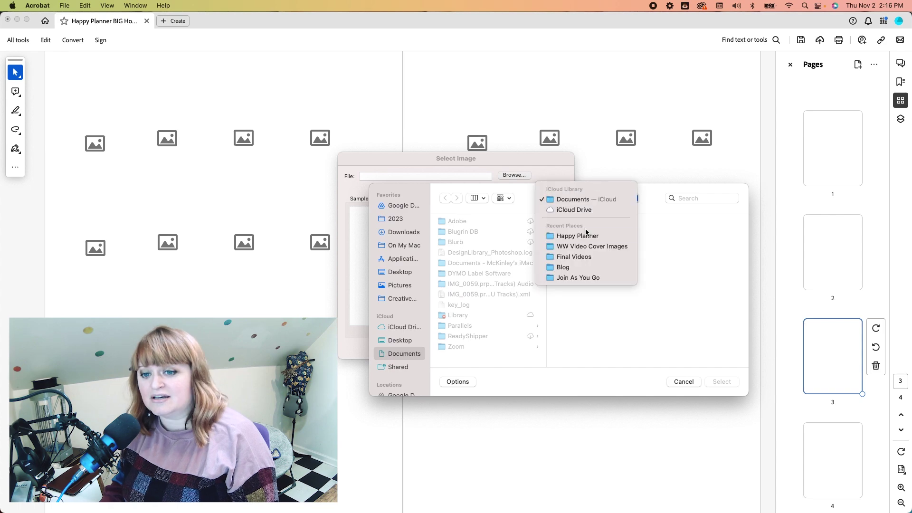
click(579, 234)
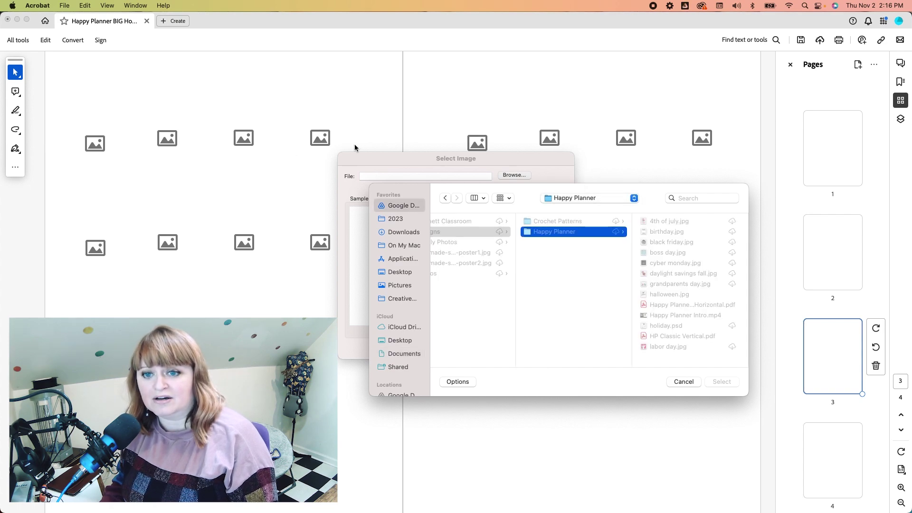
click(669, 224)
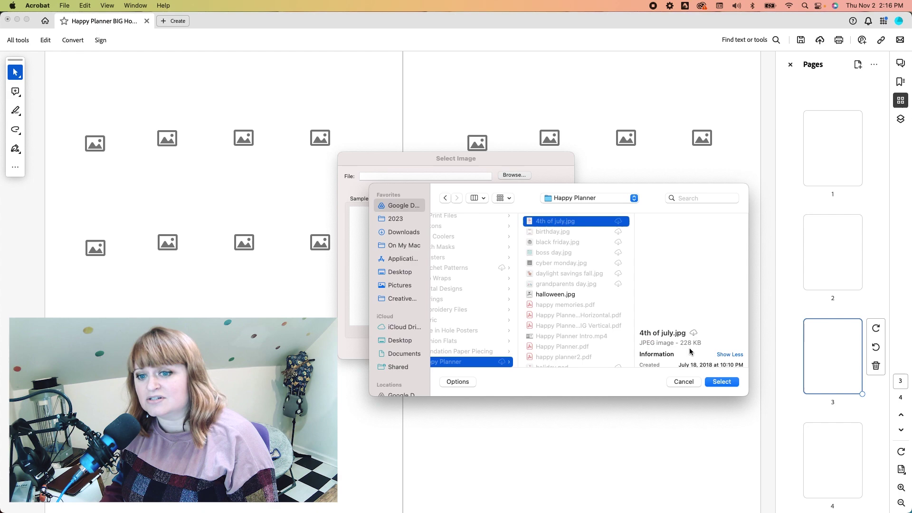
click(716, 384)
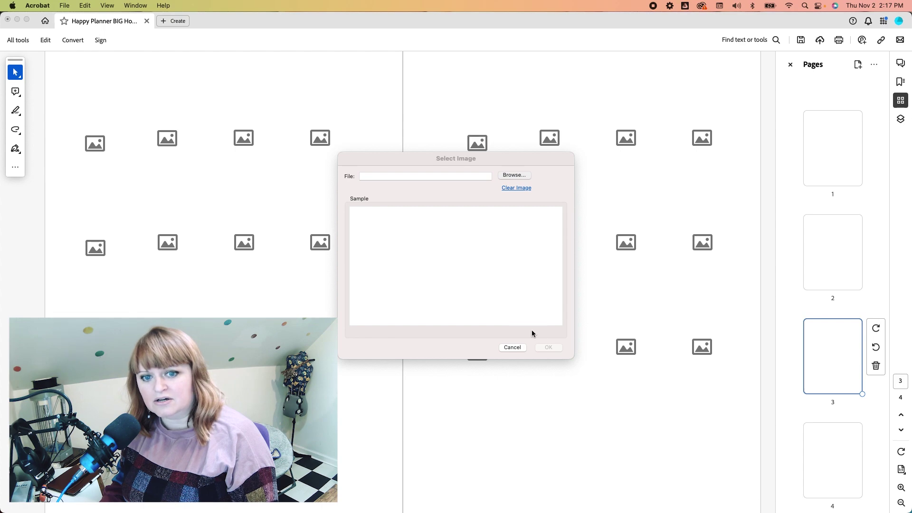
click(545, 349)
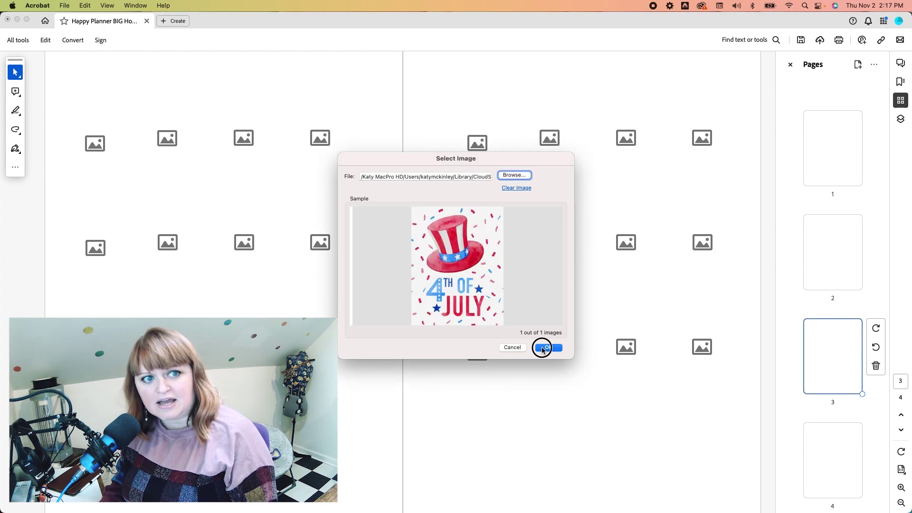
Step: Open the neighbouring empty box's image chooser, cancel it, and deselect the box
click(347, 175)
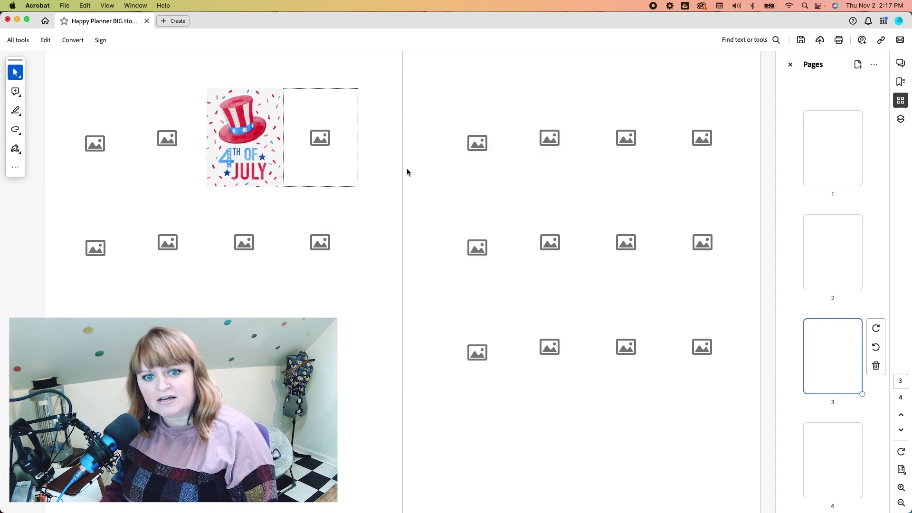
click(512, 348)
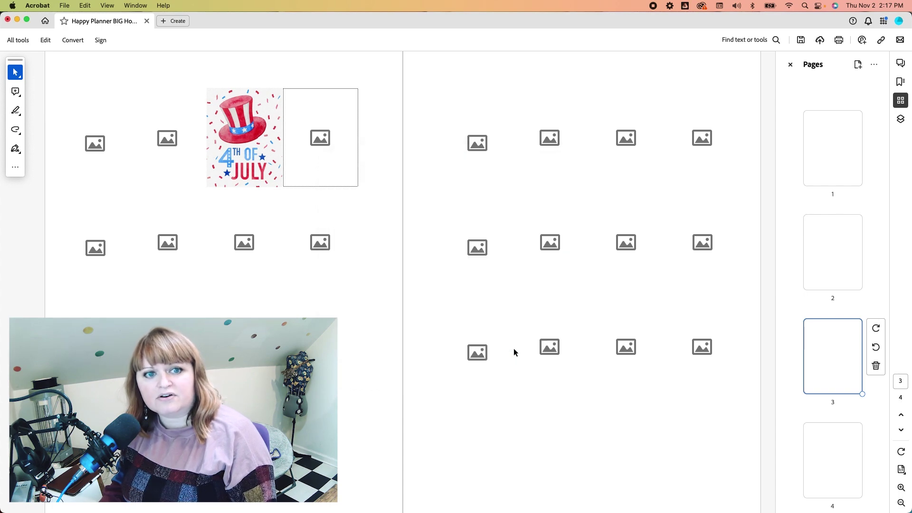
click(398, 199)
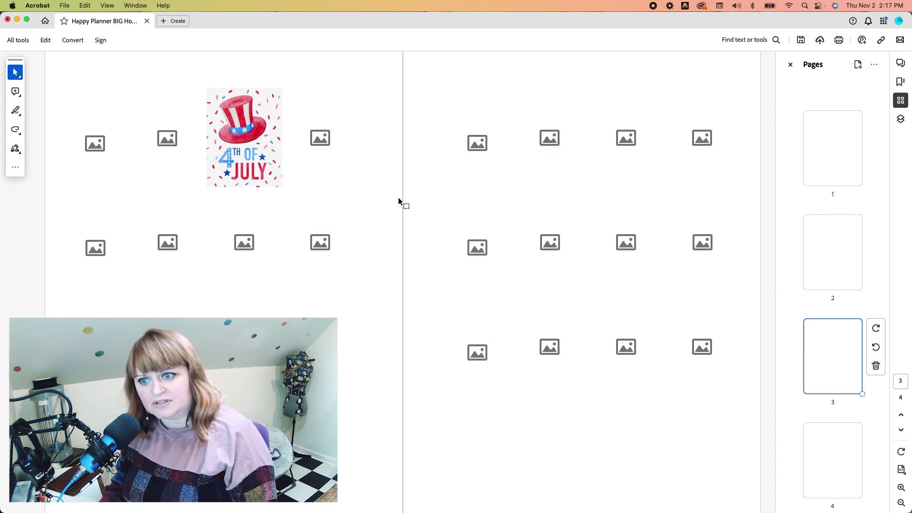
Step: Reopen the 4th of July box's image selection and clear its picture
click(268, 170)
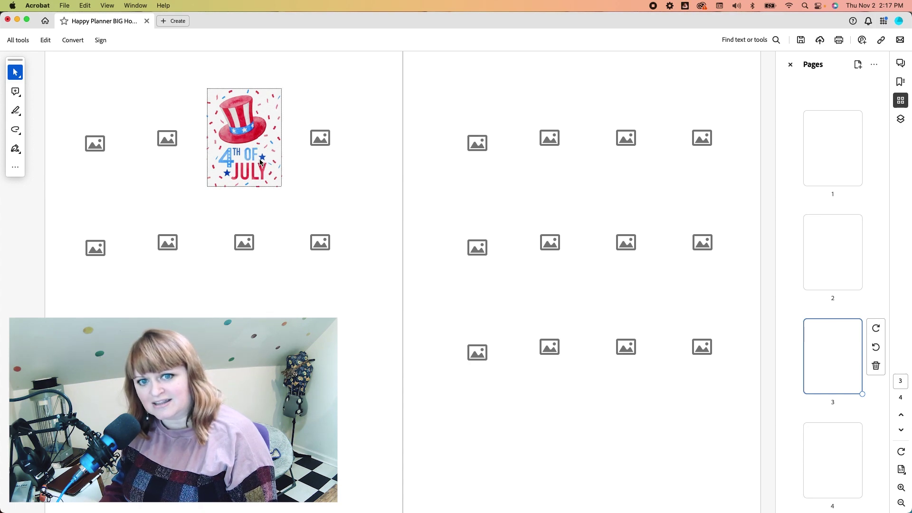
click(510, 190)
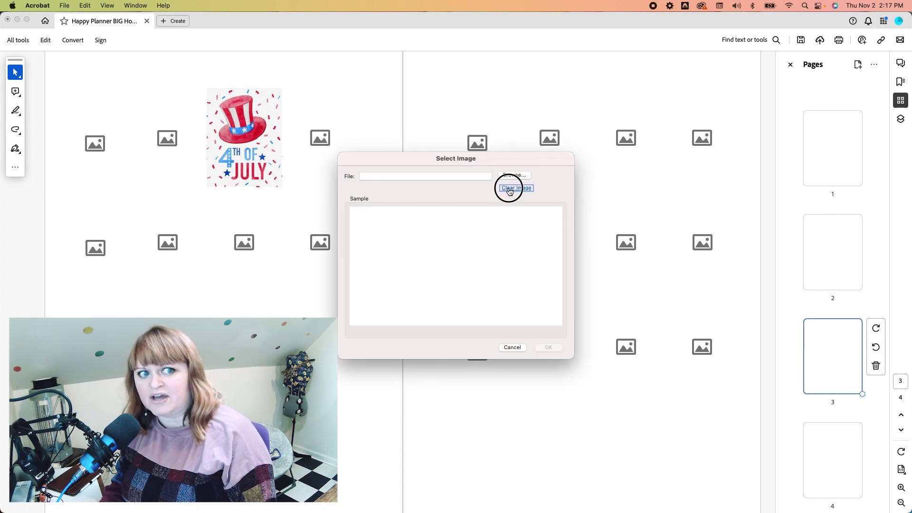